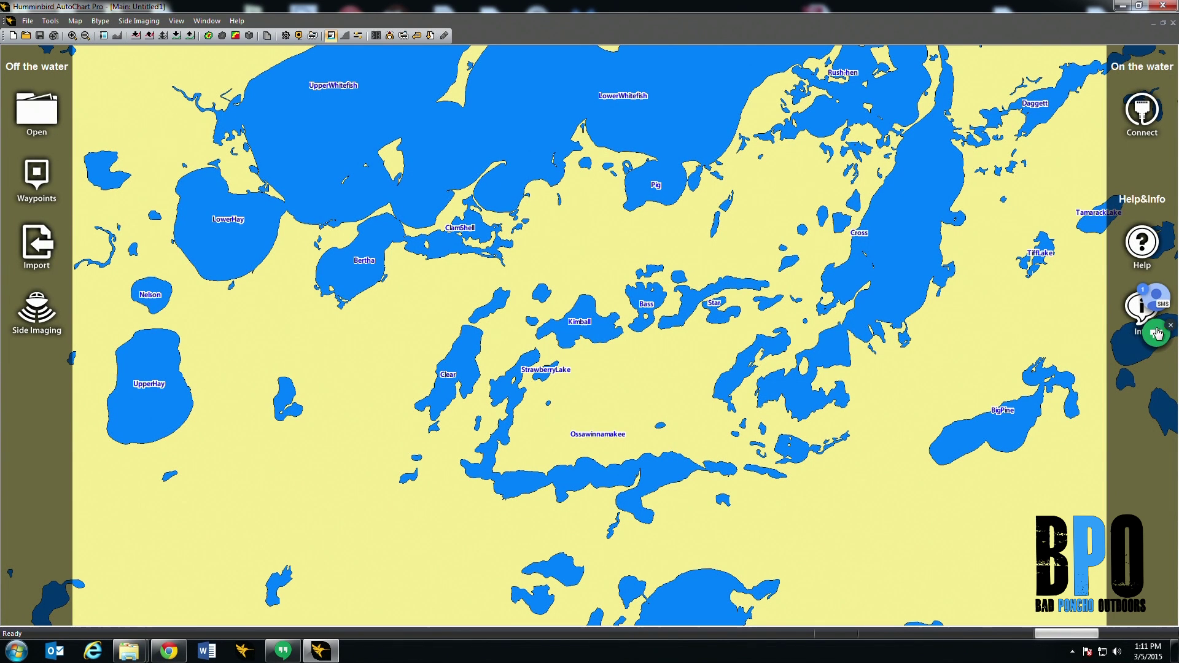
# Close the Hangouts chat pop-up and dismiss its quit prompt.
pyautogui.click(1171, 326)
pyautogui.click(1087, 325)
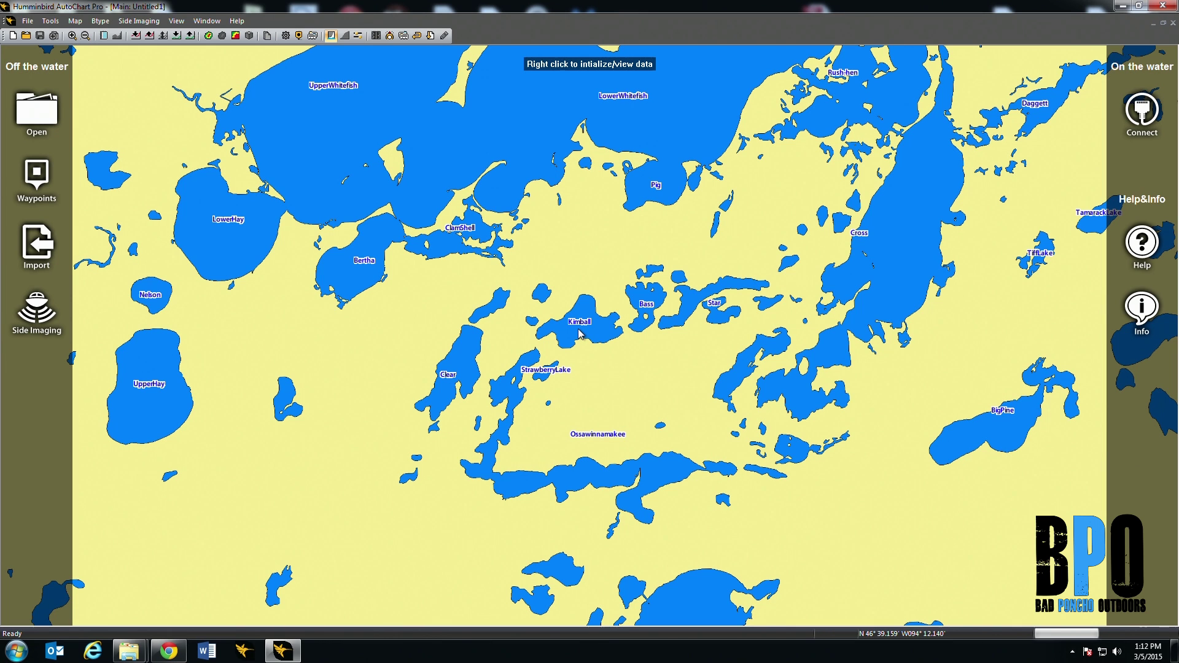
# Start a new untitled map, then import and convert tut_trk1.ht from the Tutorial folder.
pyautogui.click(13, 35)
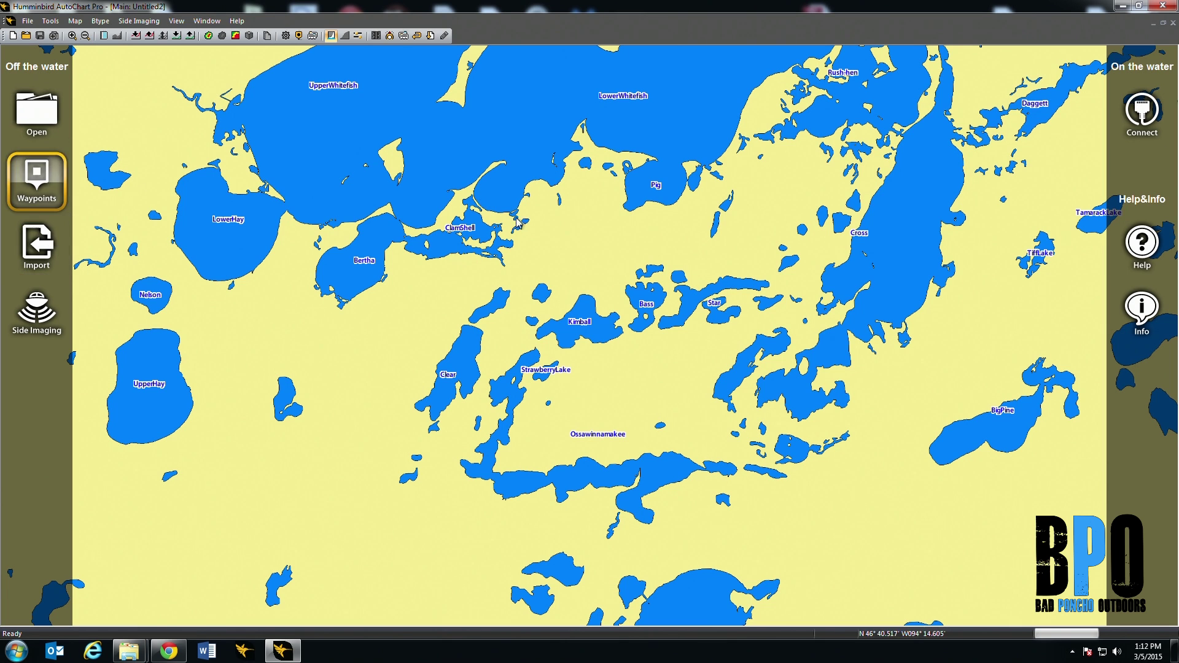
pyautogui.click(37, 245)
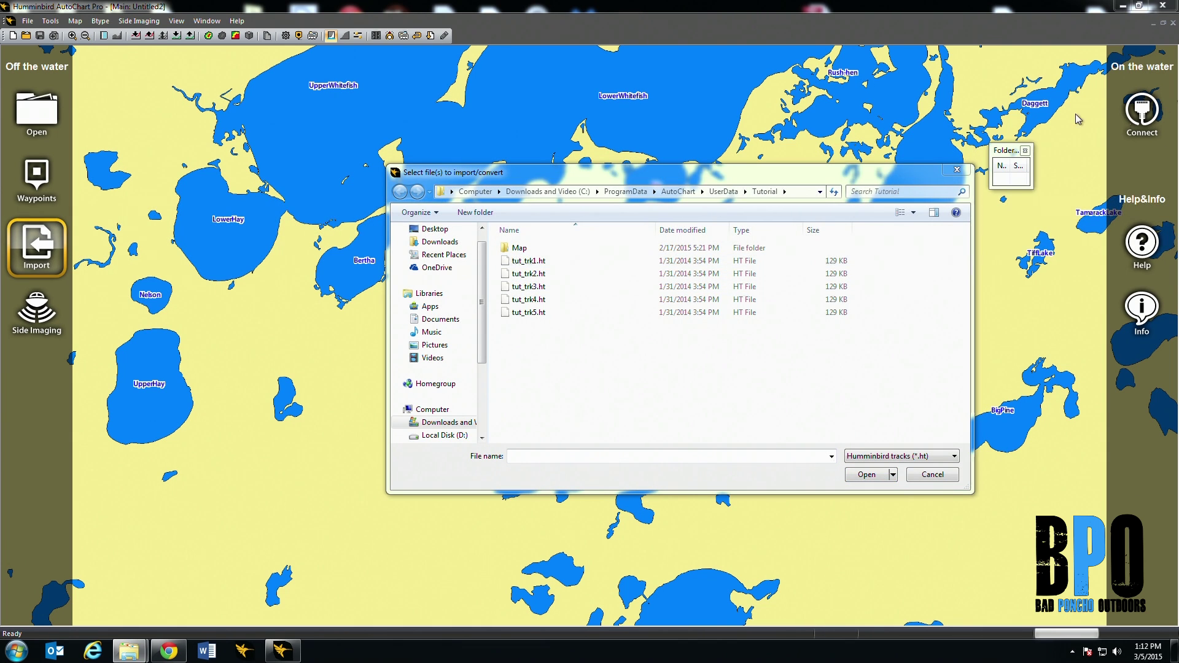
pyautogui.click(559, 264)
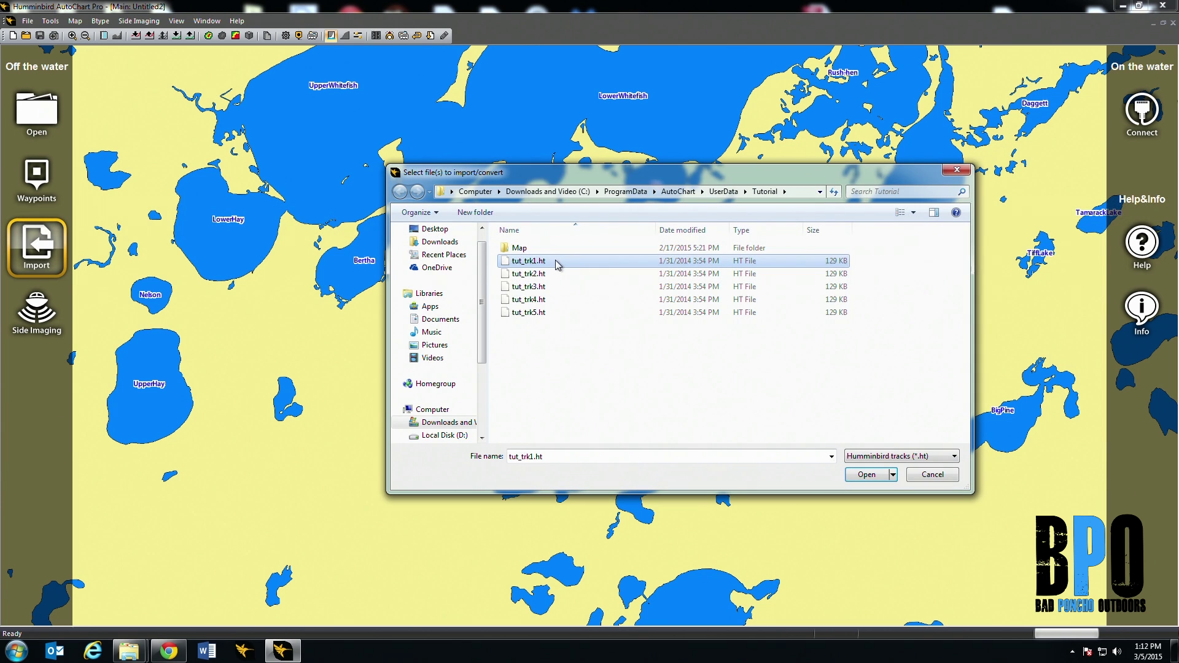
pyautogui.click(868, 475)
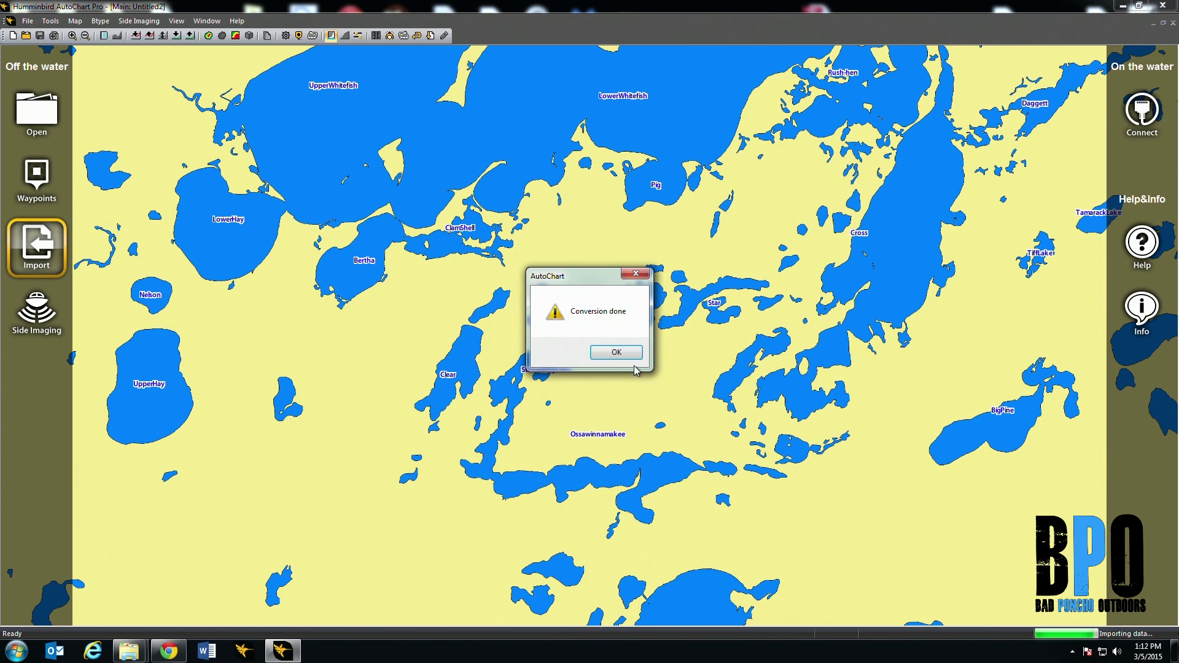
pyautogui.click(631, 359)
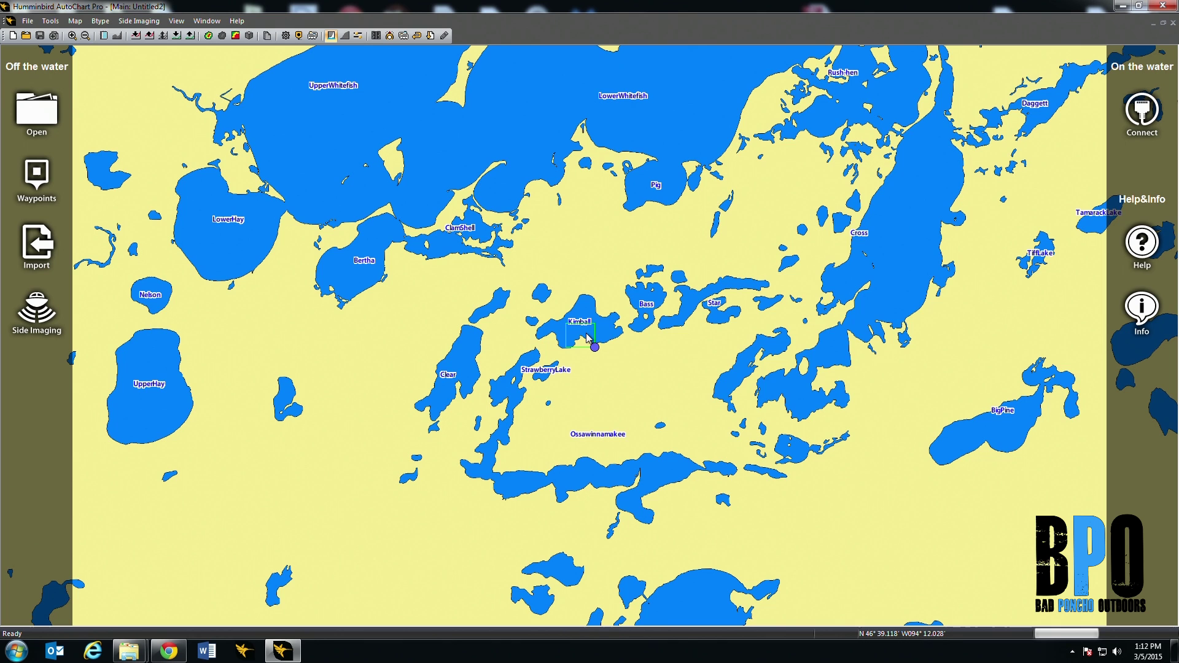
# Show the Map here option for the tut_trk1.ht track area and open the Tools menu.
pyautogui.scroll(2, 587, 337)
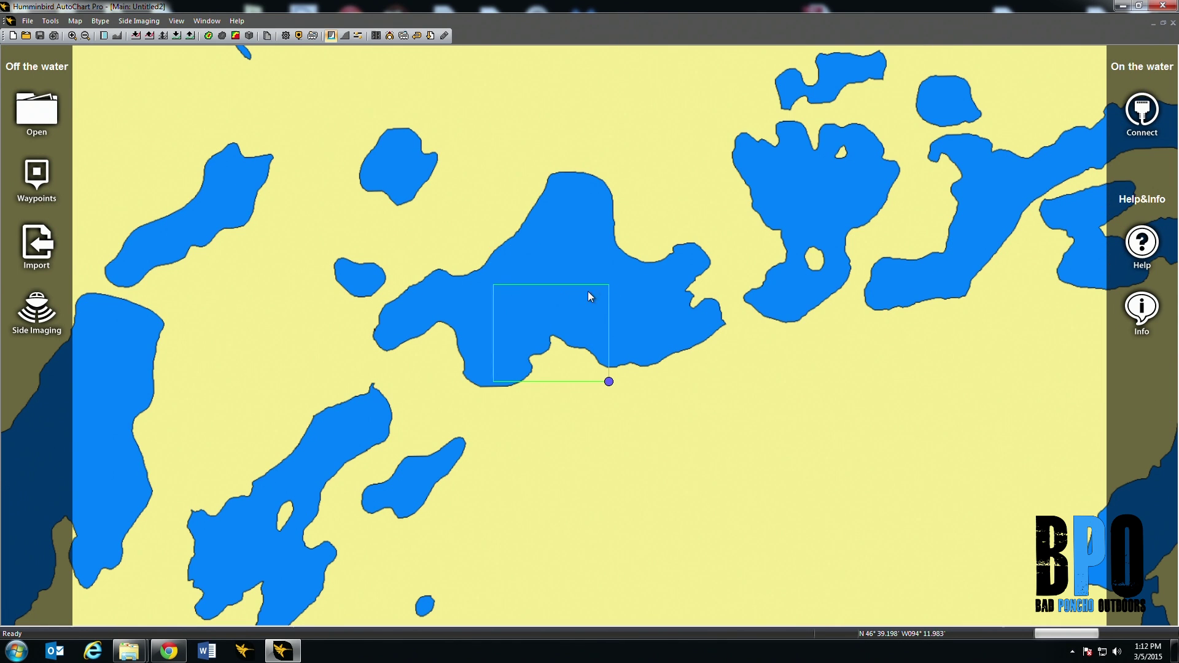
pyautogui.scroll(-1, 503, 364)
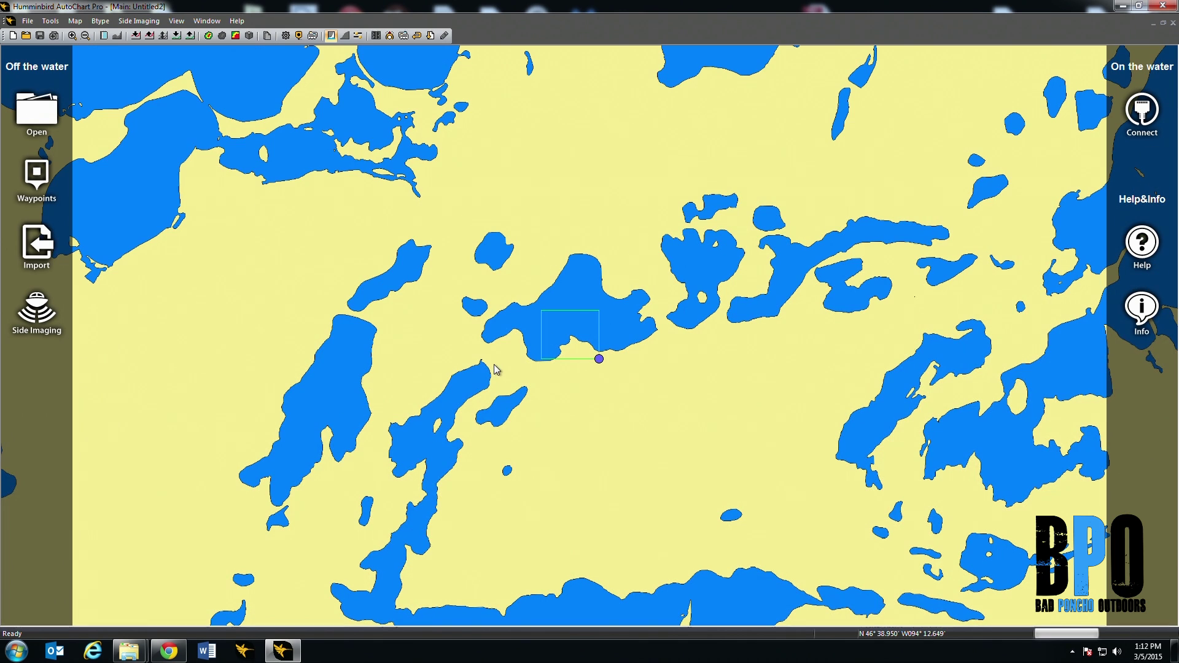
pyautogui.rightClick(568, 337)
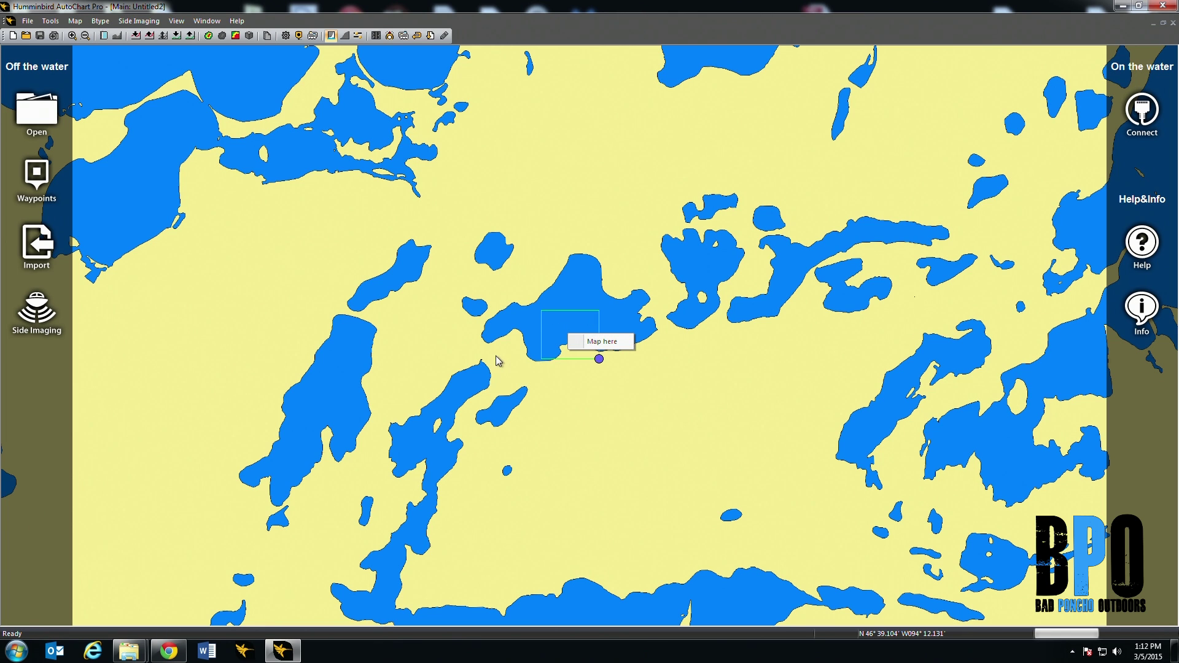
pyautogui.click(50, 21)
# Set the General internal map size to 5000 x 5000 m and apply the settings.
pyautogui.moveTo(52, 36)
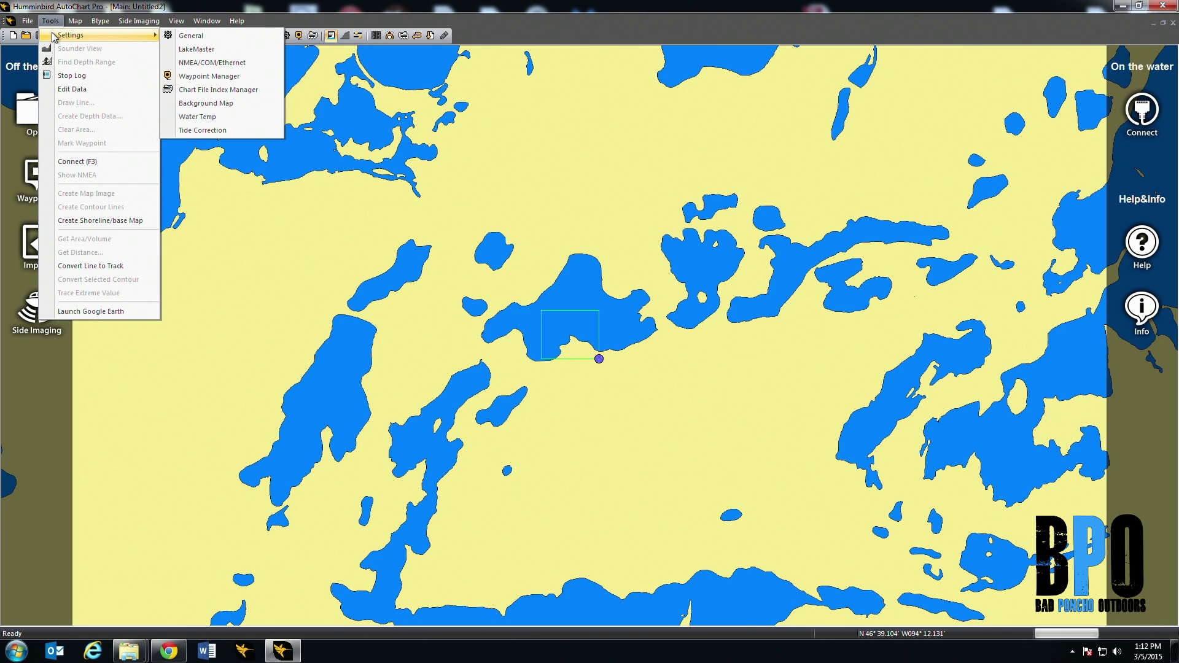
pyautogui.click(187, 37)
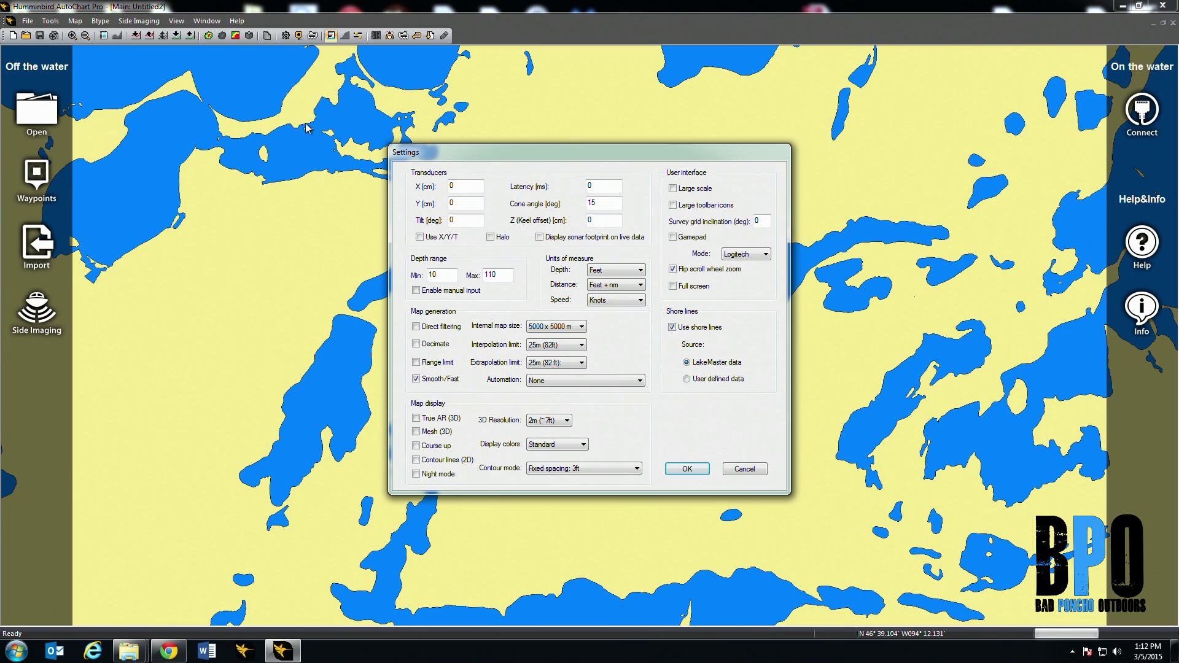
pyautogui.click(546, 328)
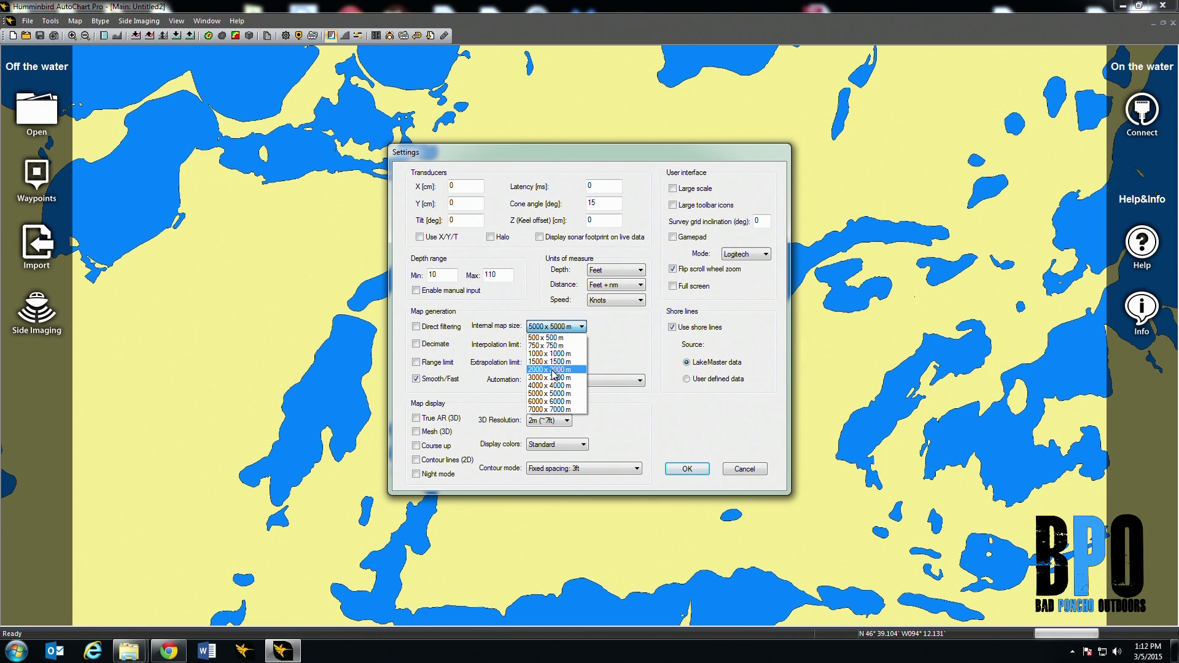
pyautogui.click(562, 401)
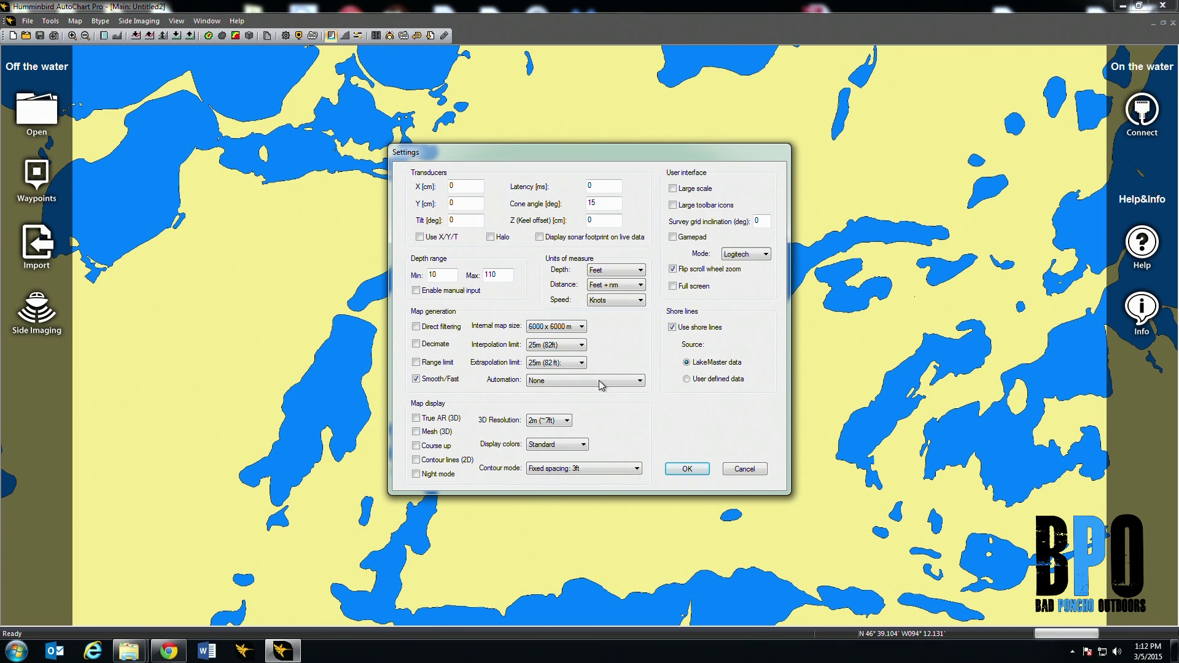
pyautogui.click(558, 333)
pyautogui.click(556, 377)
pyautogui.click(696, 470)
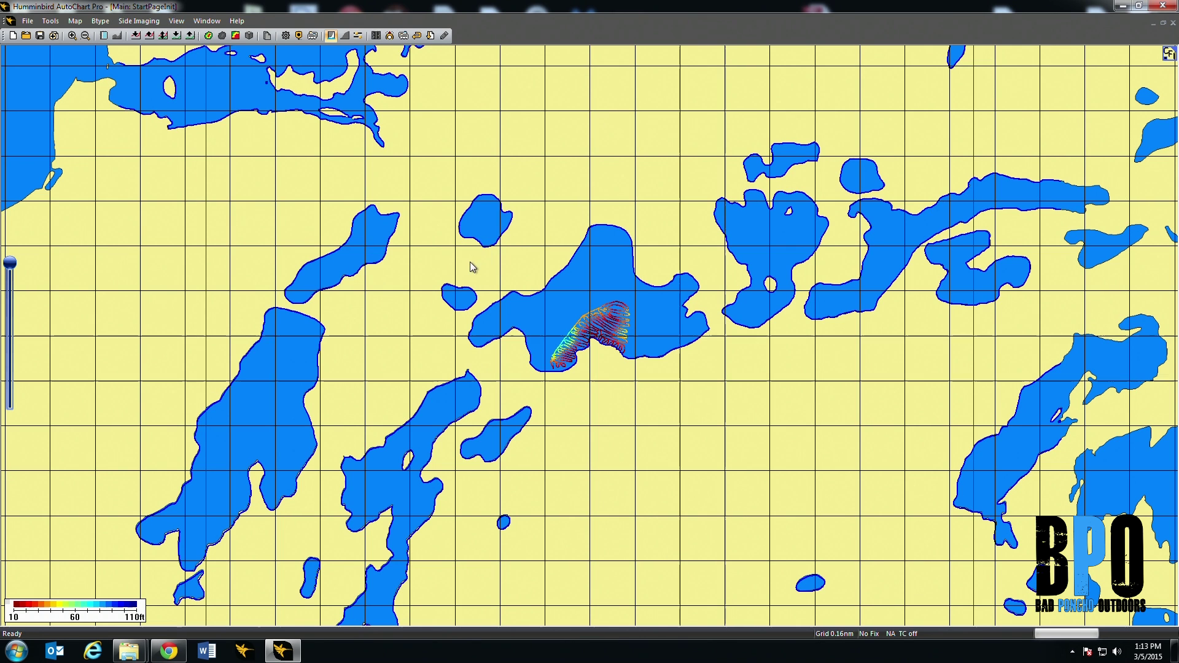
# Zoom in on the depth-coloured tut_trk1.ht track on Kimball lake.
pyautogui.scroll(1, 596, 341)
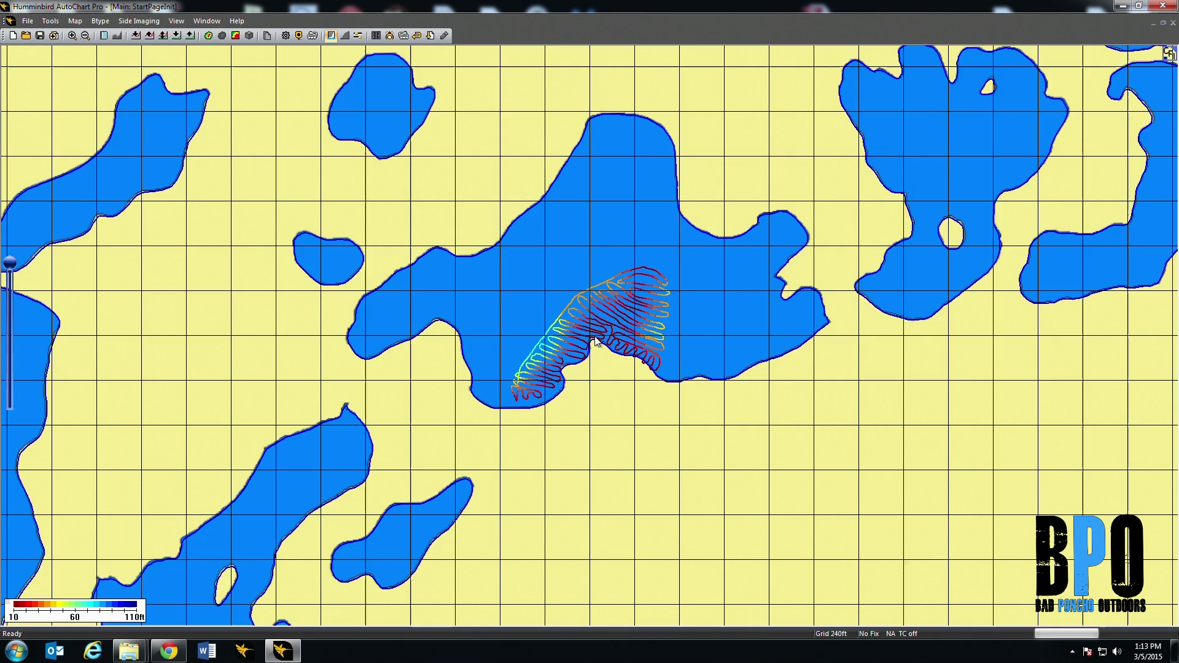
pyautogui.scroll(1, 596, 341)
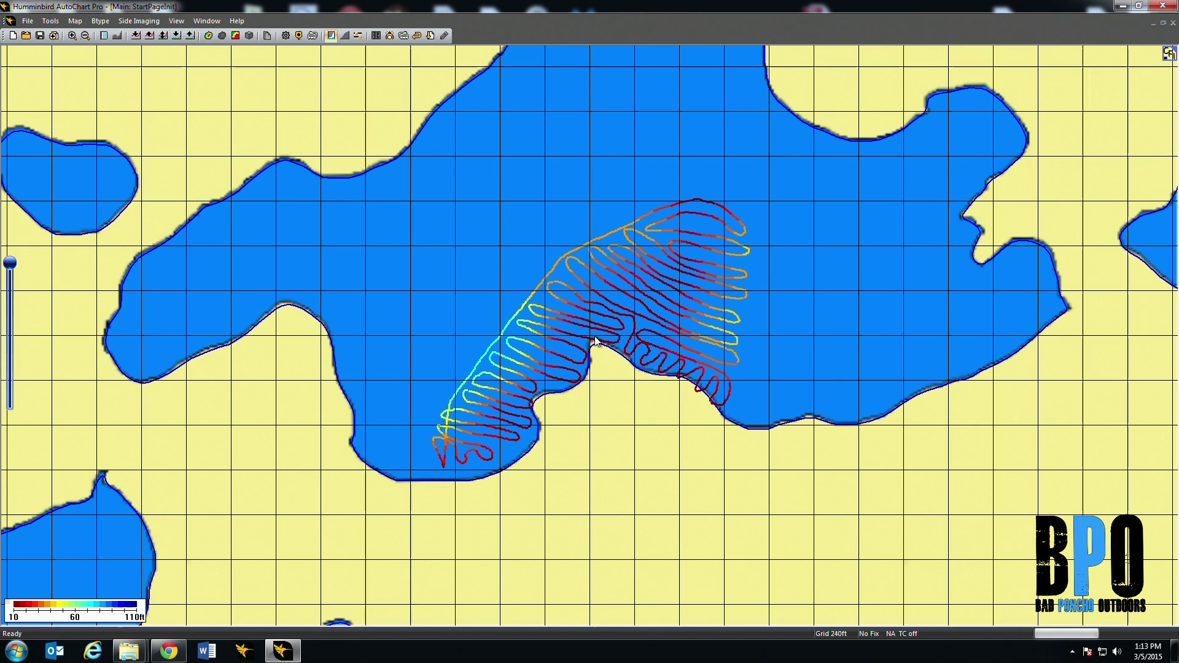
# Create a depth map from all loaded data and update the LakeMaster card using feet.
pyautogui.click(212, 36)
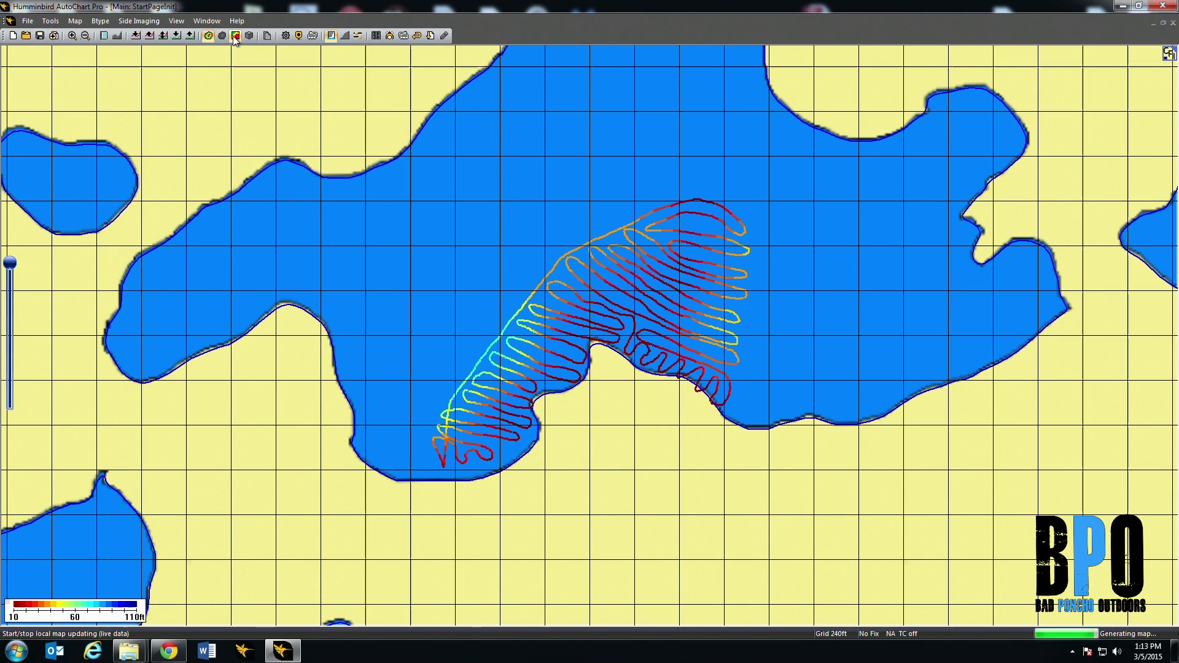
pyautogui.click(274, 36)
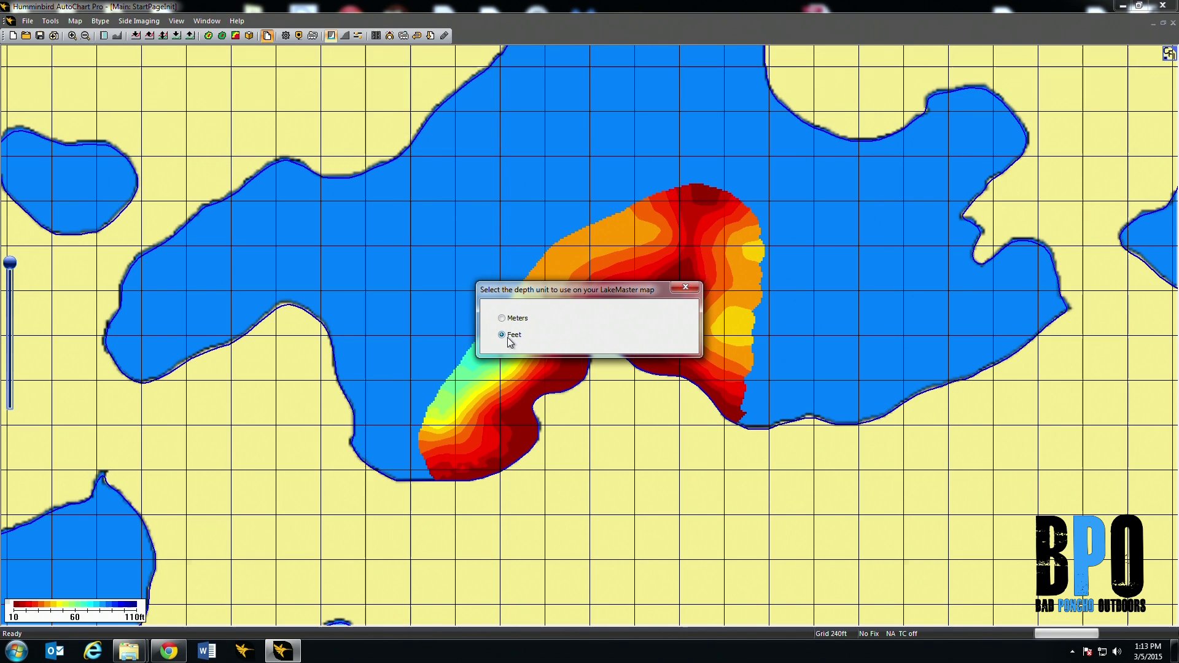
pyautogui.click(695, 292)
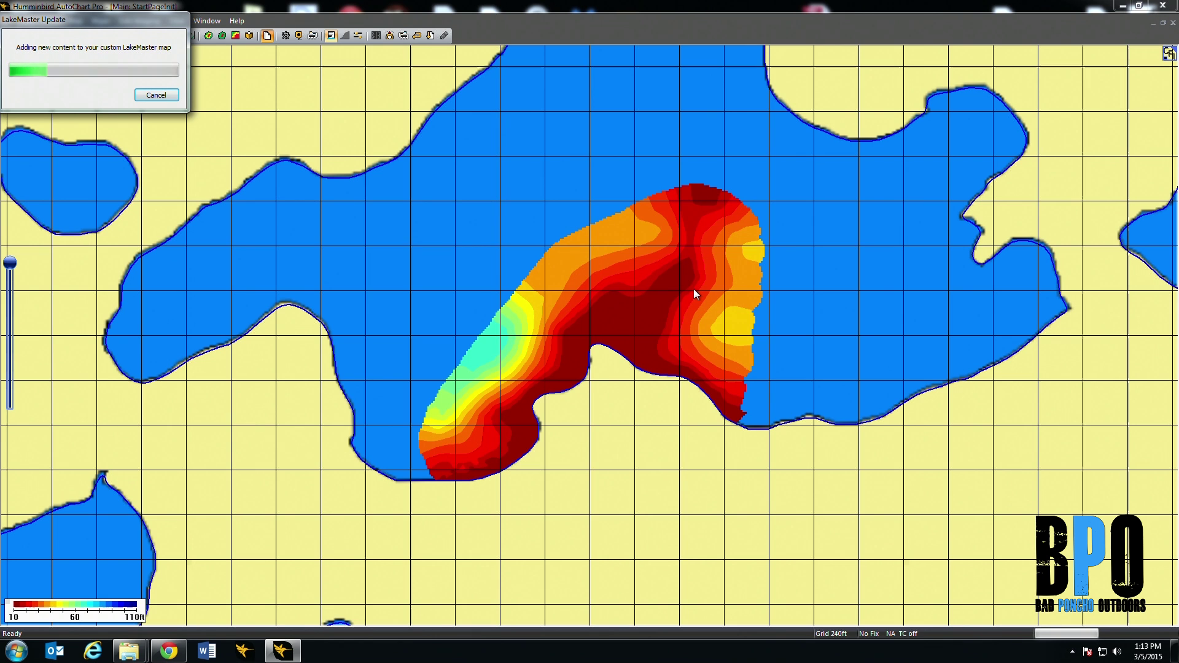
pyautogui.moveTo(46, 25); pyautogui.dragTo(197, 160)
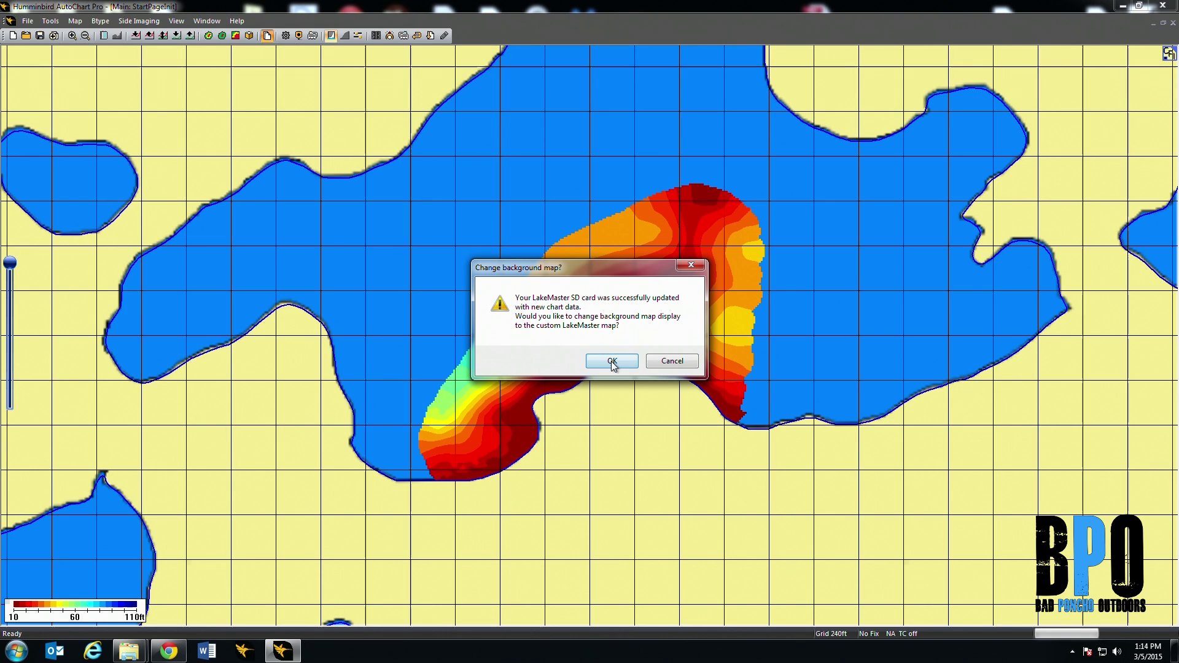
# Switch to the custom LakeMaster background and show blue contour shading with depth labels.
pyautogui.click(613, 363)
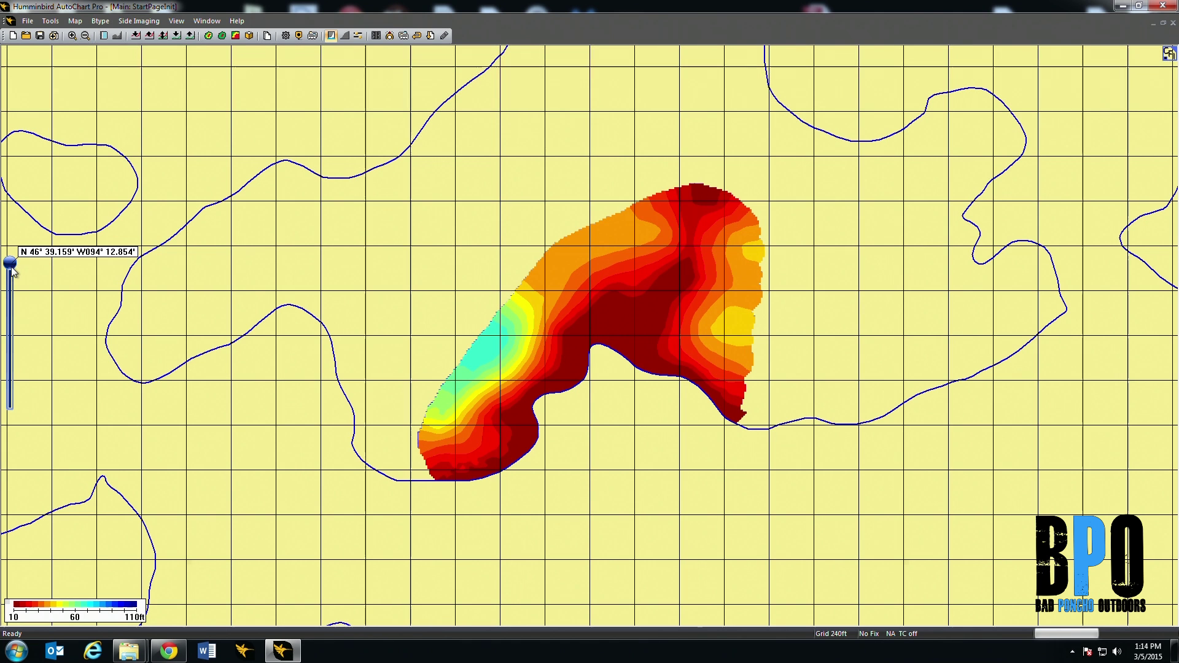
pyautogui.moveTo(12, 270); pyautogui.dragTo(21, 423)
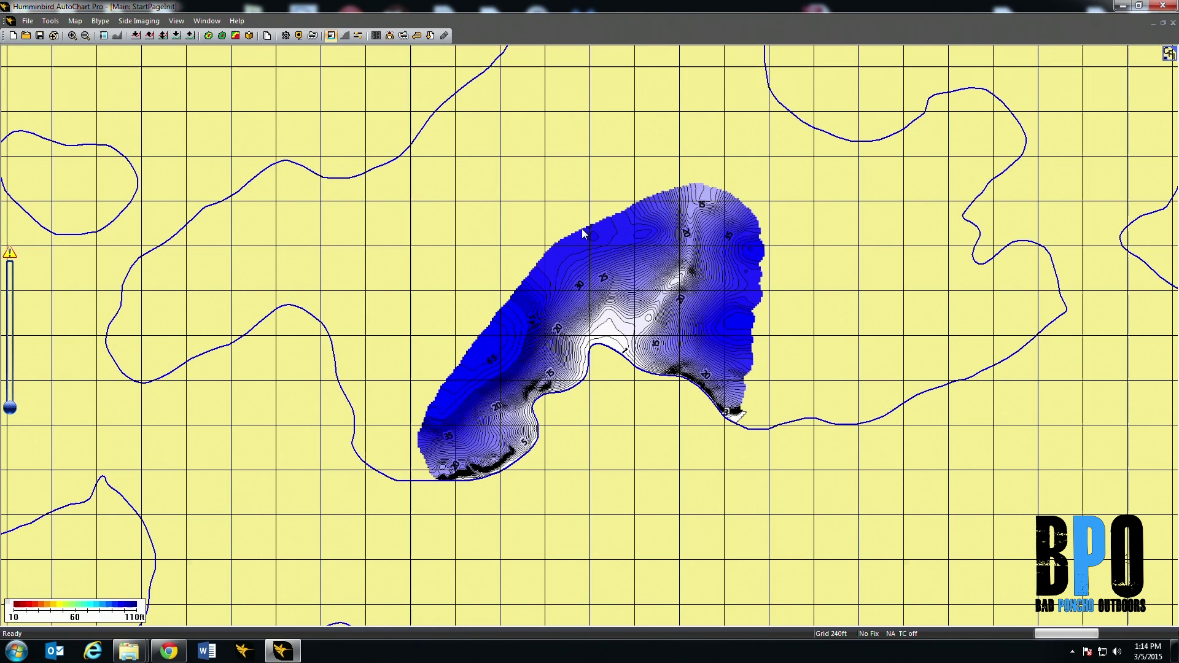
pyautogui.moveTo(583, 231)
pyautogui.moveTo(462, 489)
pyautogui.moveTo(642, 227)
# Clear the data for a new chart and import tut_trk2.ht through tut_trk5.ht.
pyautogui.click(12, 38)
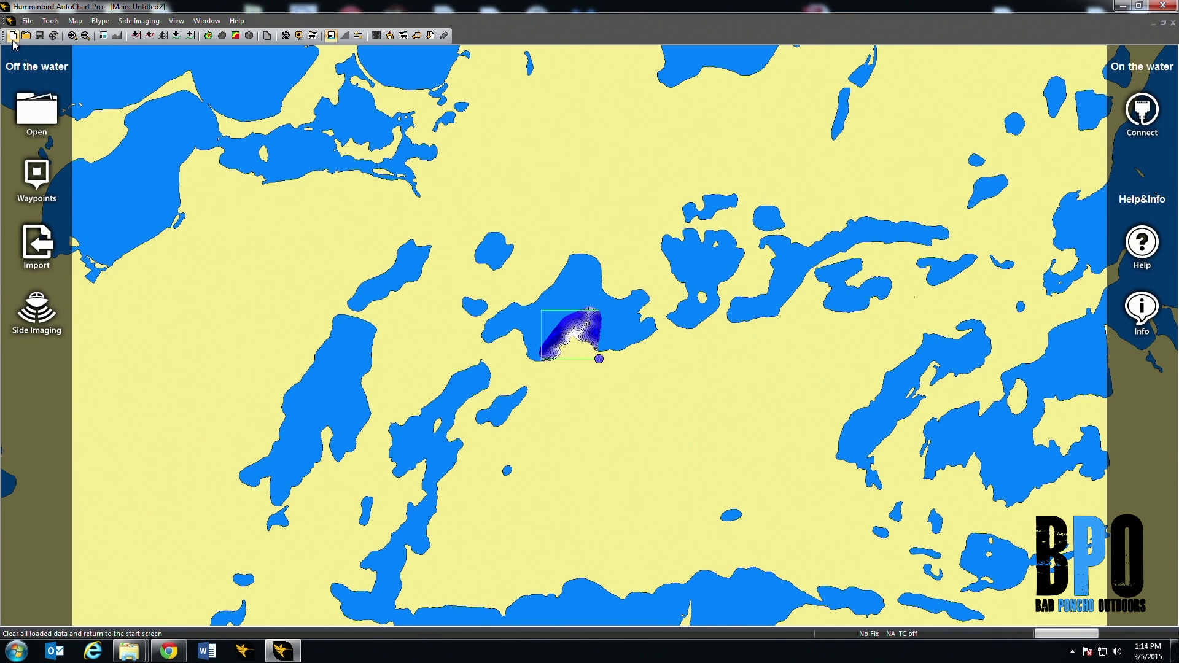
pyautogui.click(43, 239)
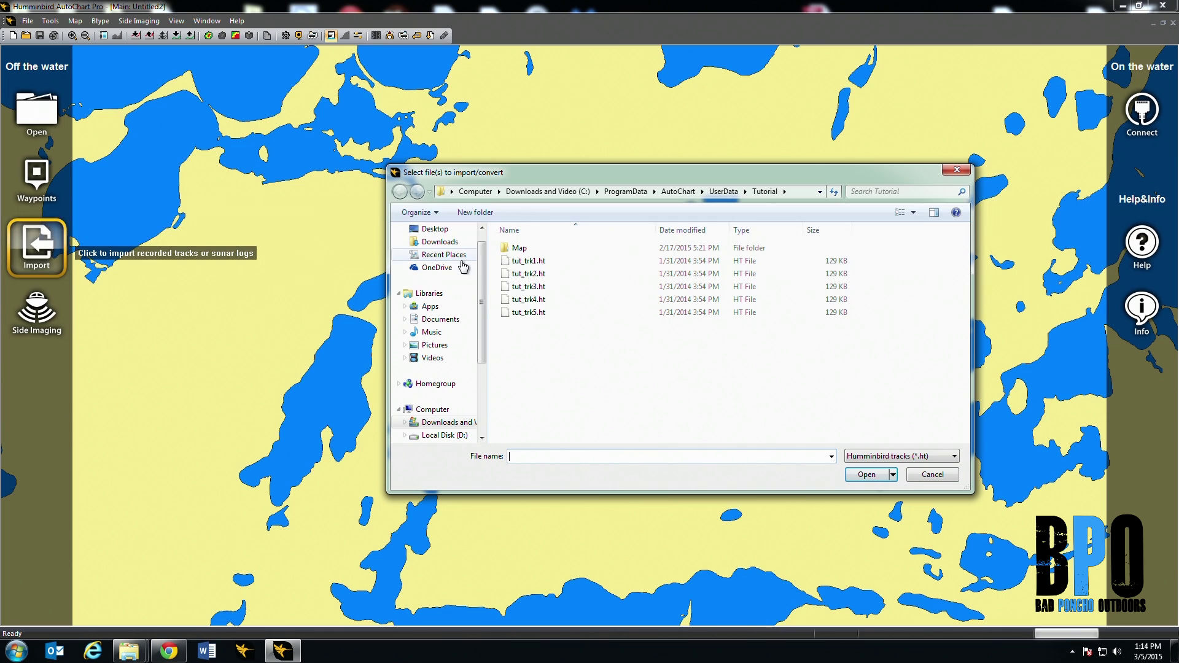
pyautogui.moveTo(560, 327); pyautogui.dragTo(530, 272)
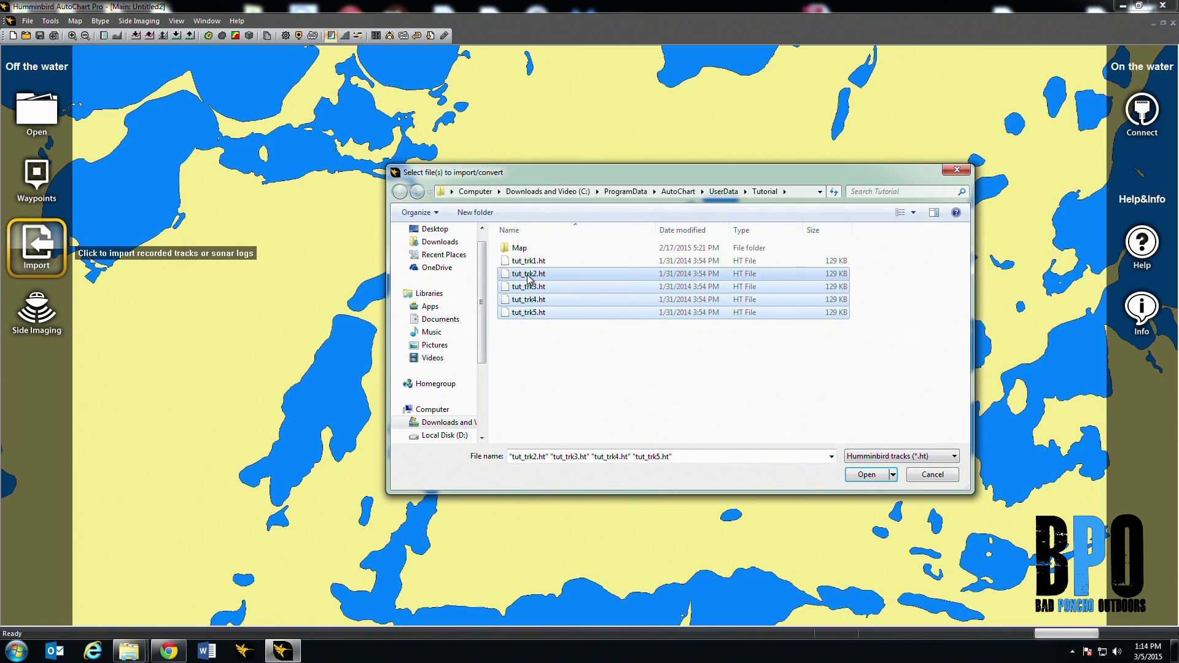
pyautogui.click(867, 475)
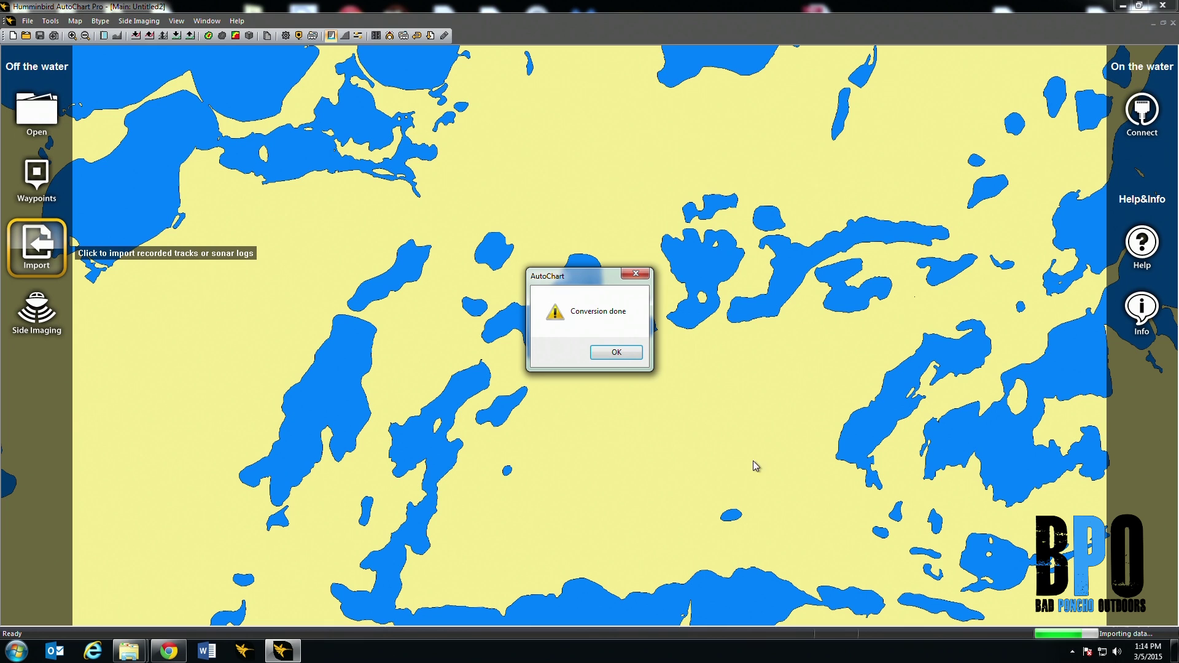
pyautogui.click(616, 352)
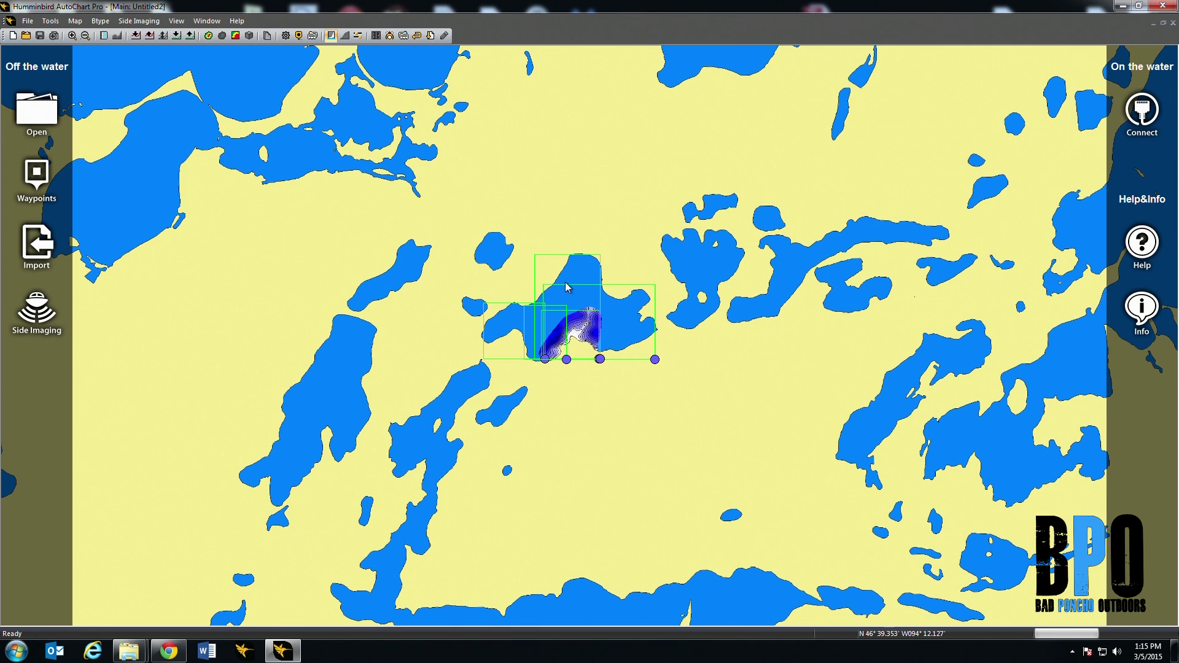
# Map the four new tracks into a depth map and write it to the LakeMaster SD card.
pyautogui.rightClick(582, 316)
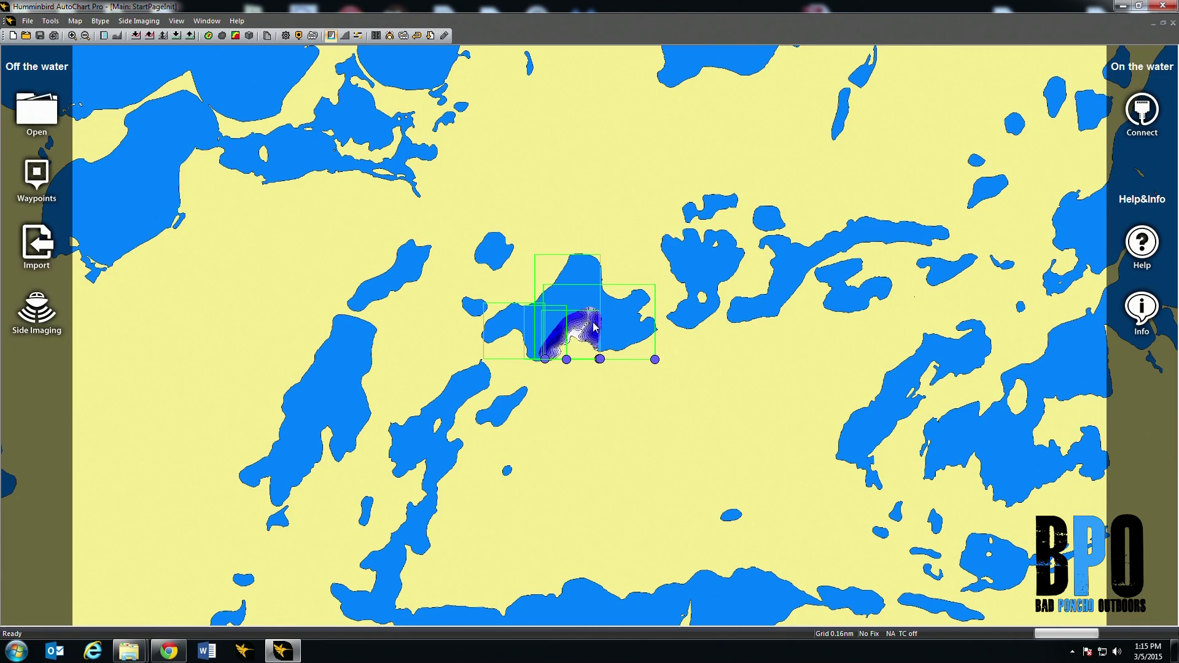
pyautogui.scroll(1, 594, 326)
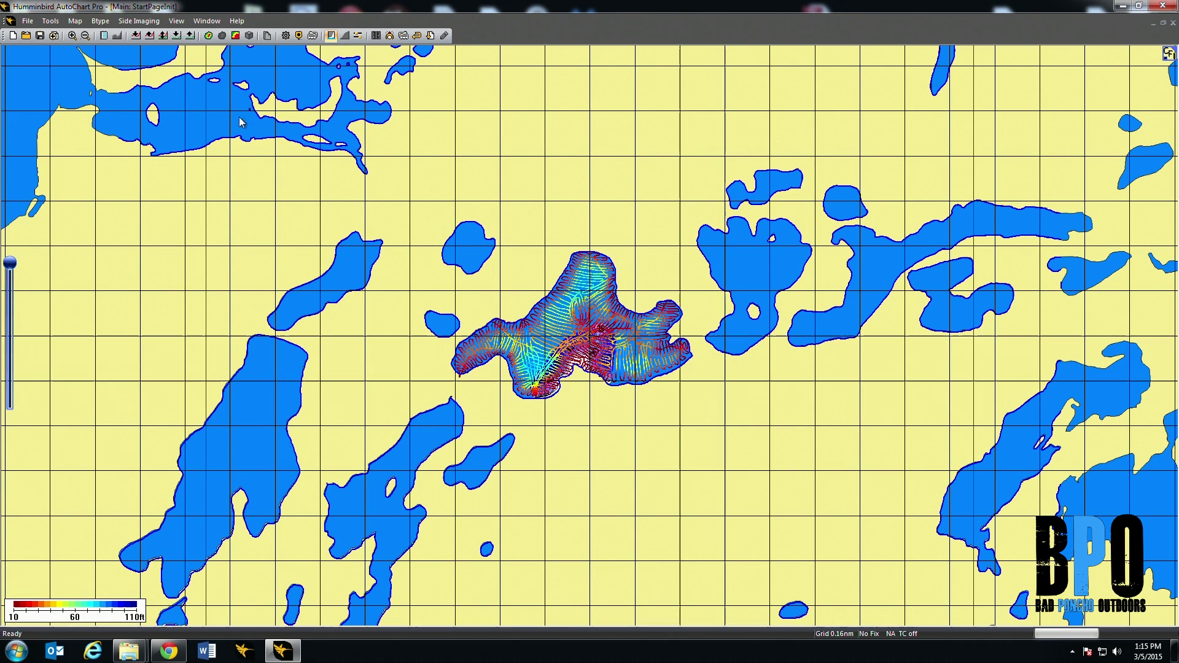
pyautogui.click(208, 36)
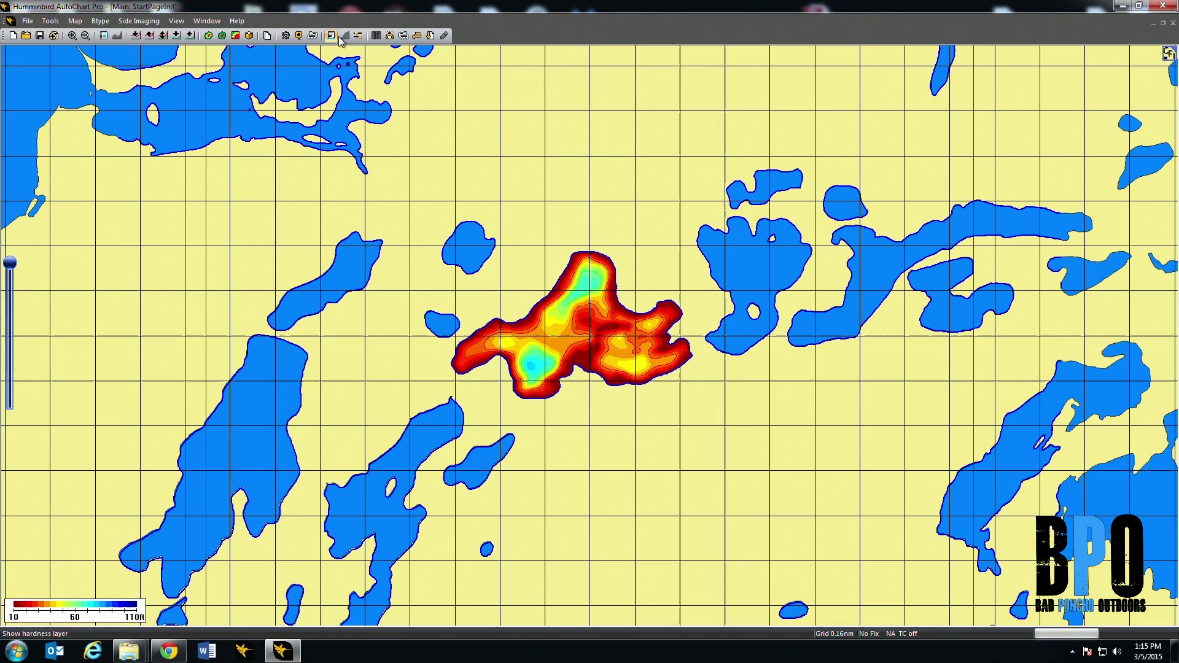
pyautogui.click(266, 36)
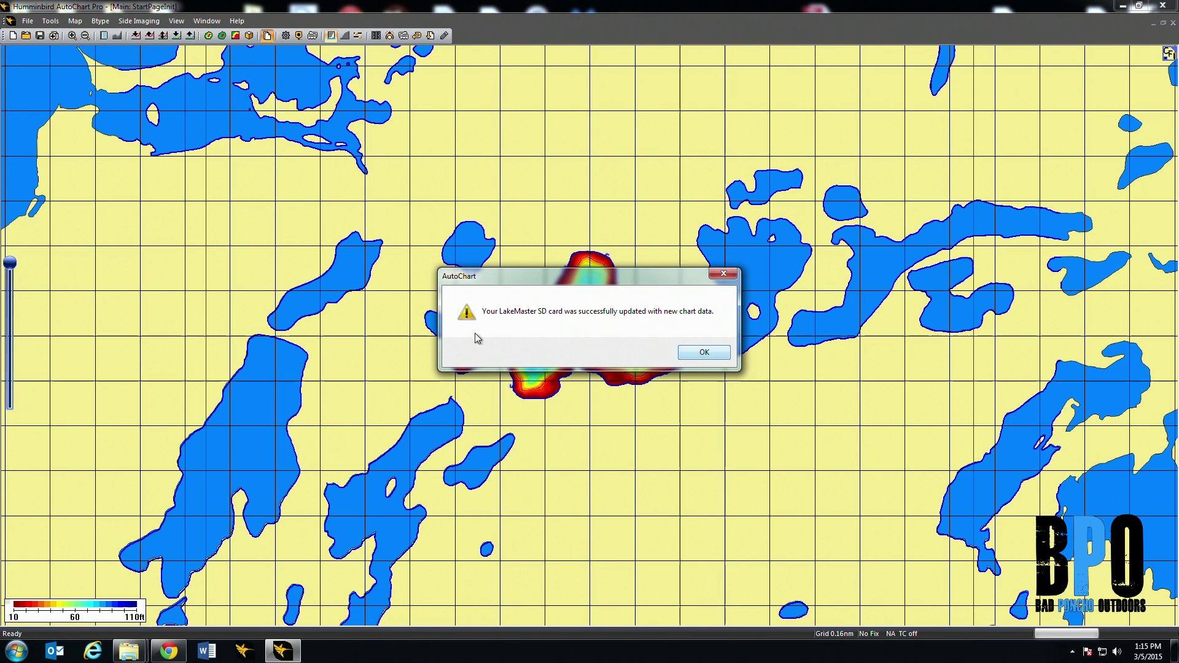
# Dismiss the SD update confirmation, then zoom in and switch to contour shading with depth labels.
pyautogui.click(704, 352)
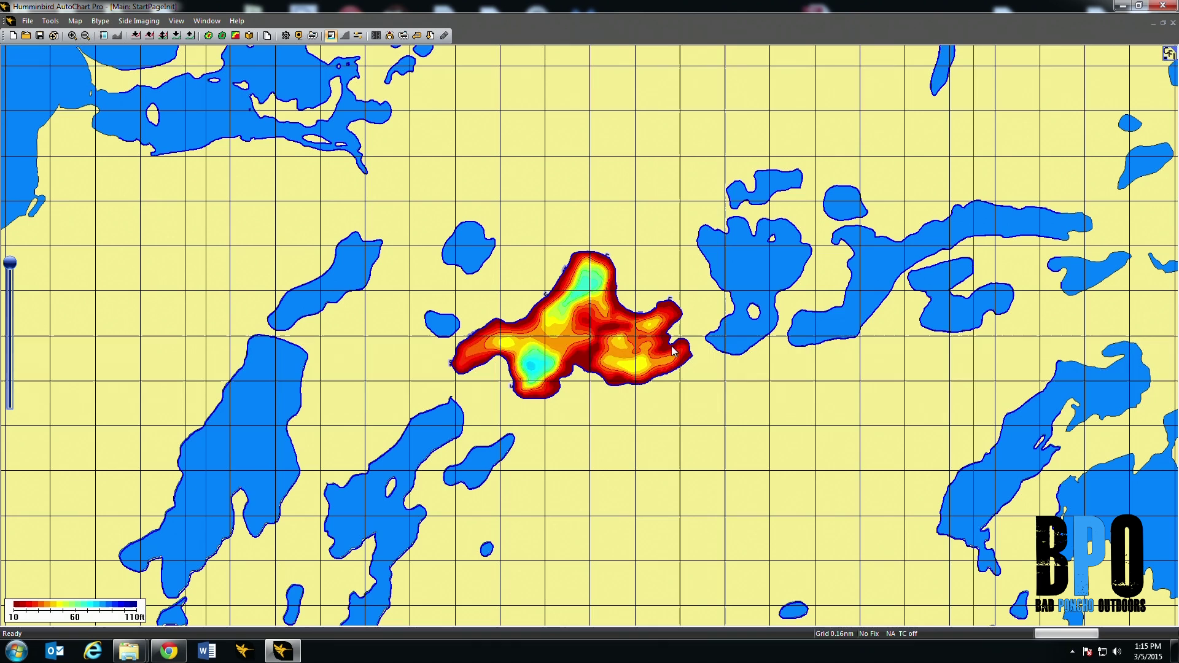
pyautogui.scroll(2, 586, 340)
pyautogui.scroll(1, 586, 338)
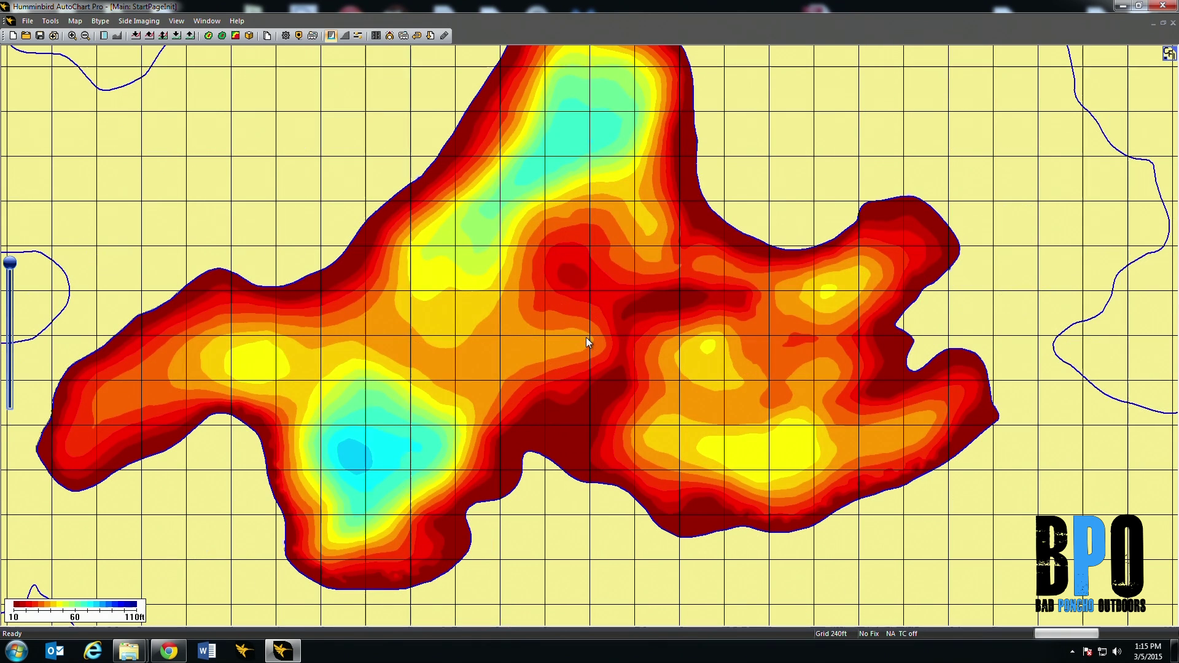
pyautogui.scroll(-1, 232, 289)
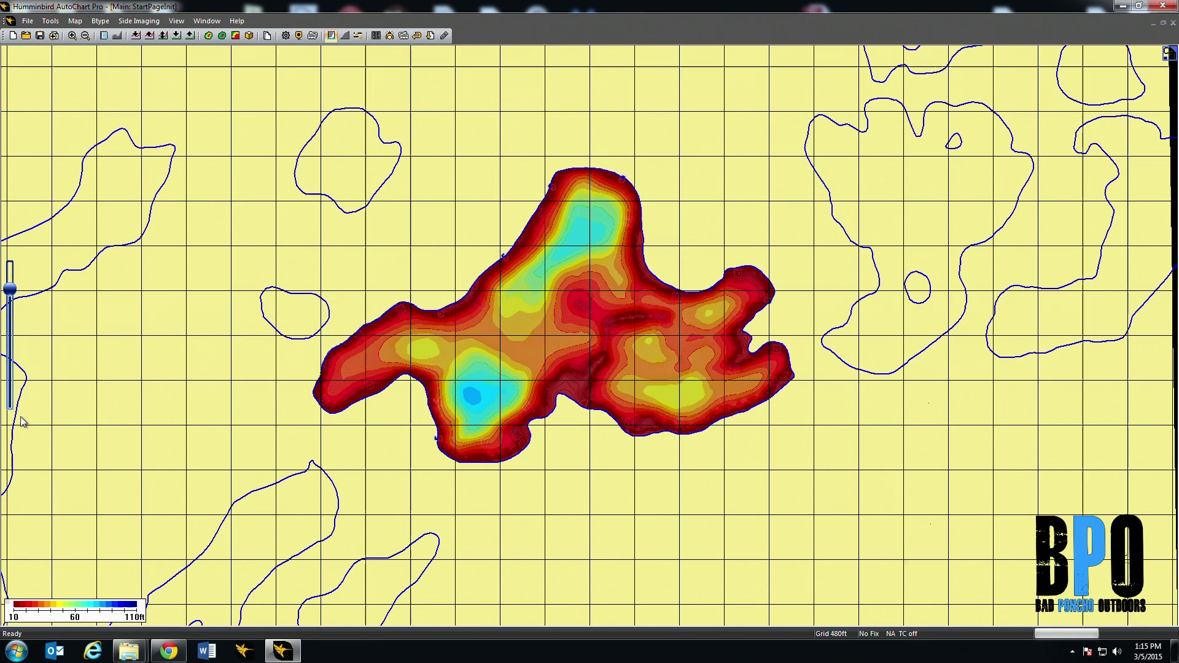
pyautogui.click(12, 365)
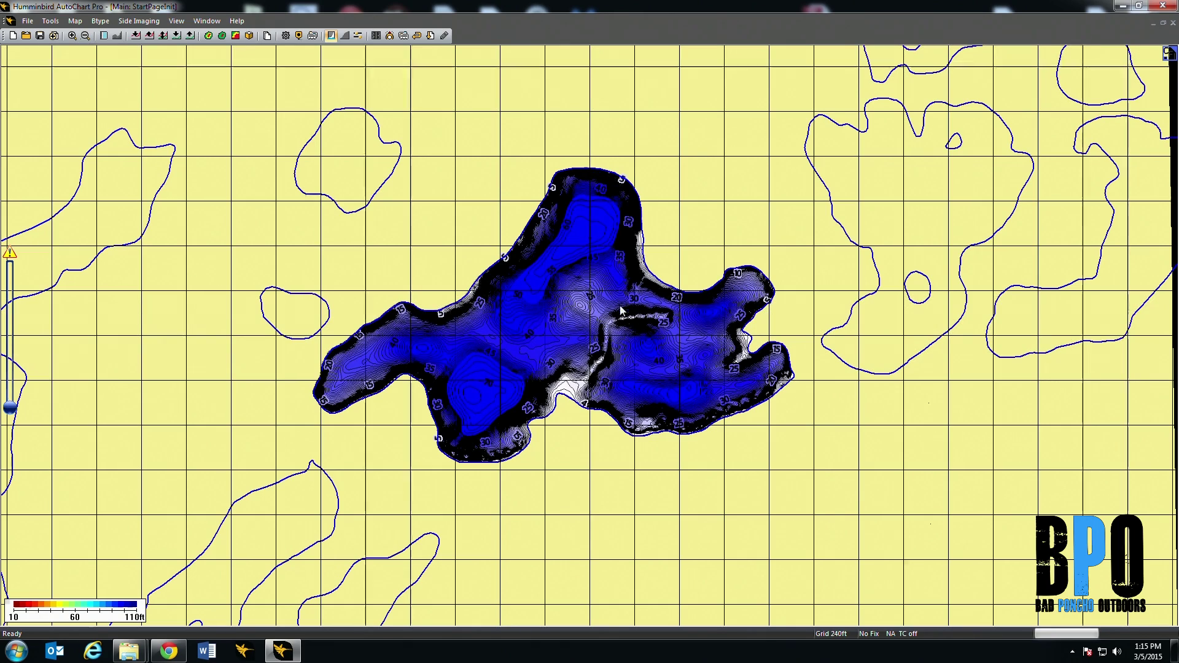
pyautogui.scroll(2, 581, 257)
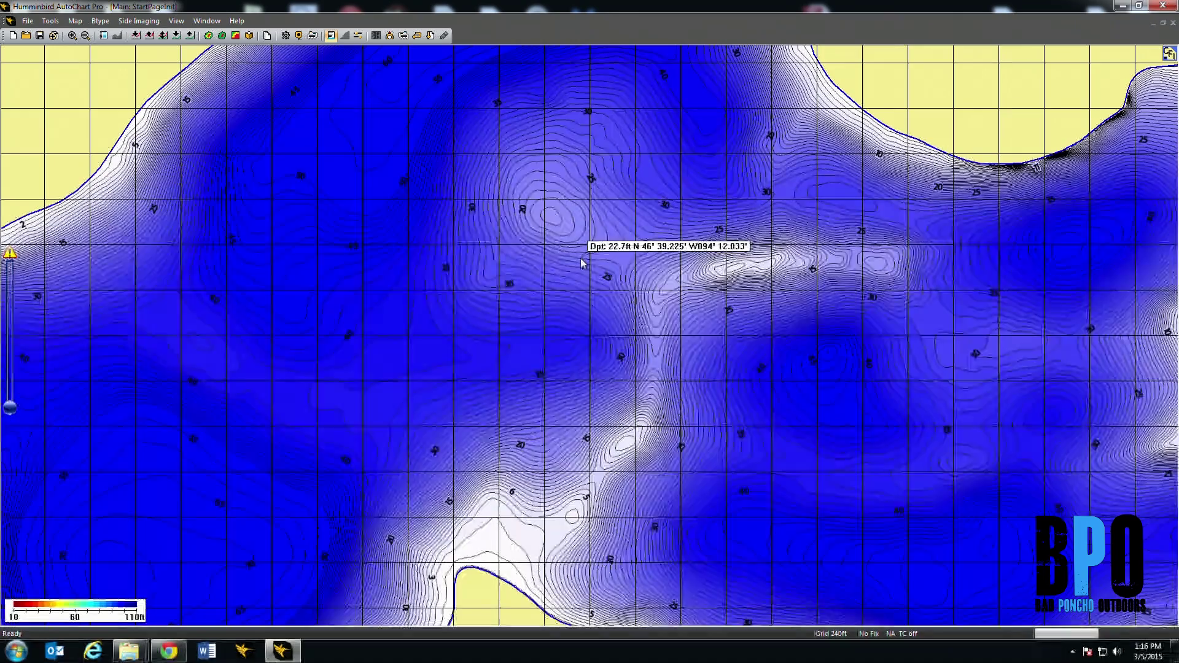
pyautogui.scroll(-2, 581, 258)
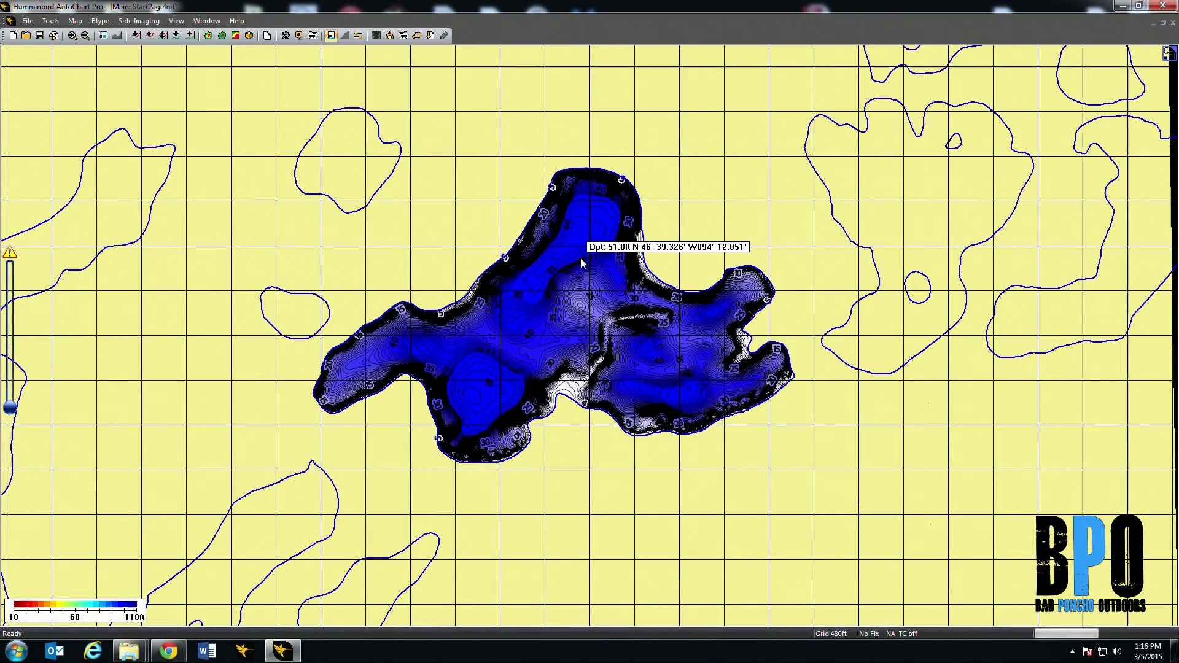